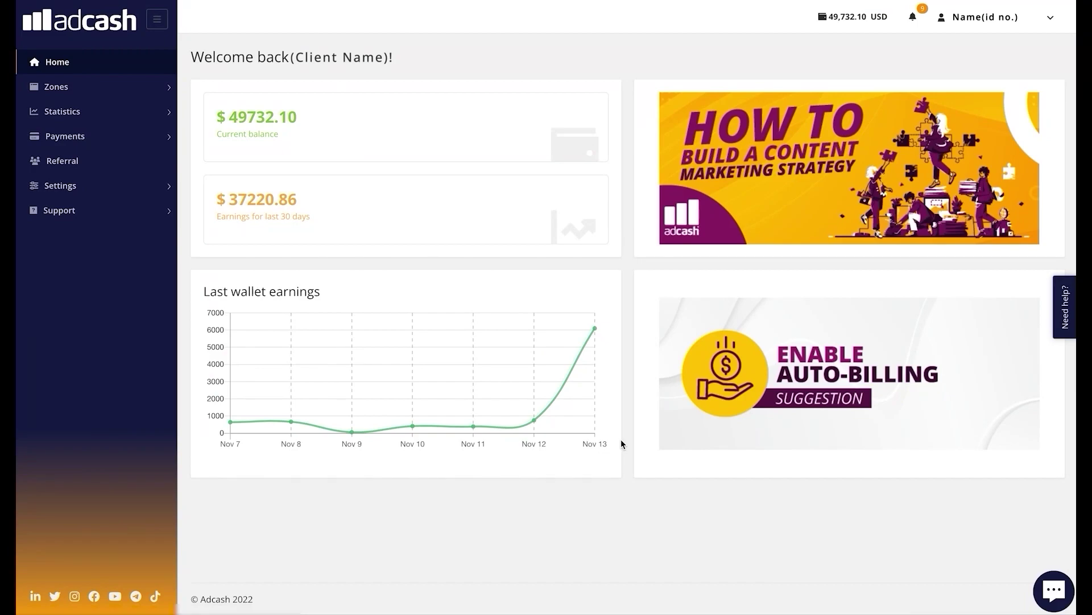
Step: Expand the Zones section and go to the Create new zone page
{"action": "mouse_move", "coordinate": [548, 370]}
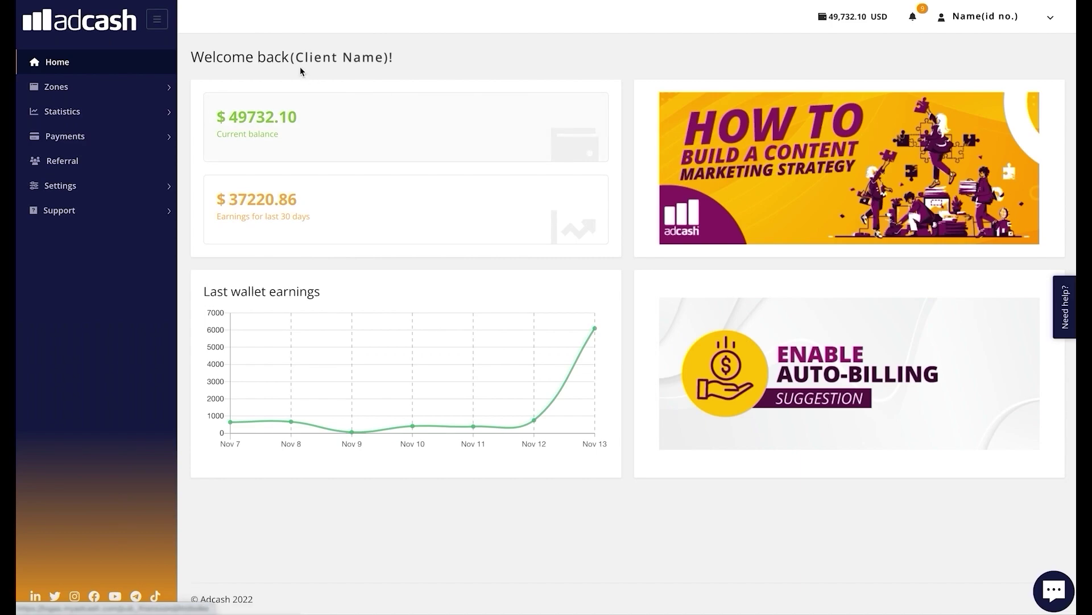
{"action": "left_click", "coordinate": [90, 88]}
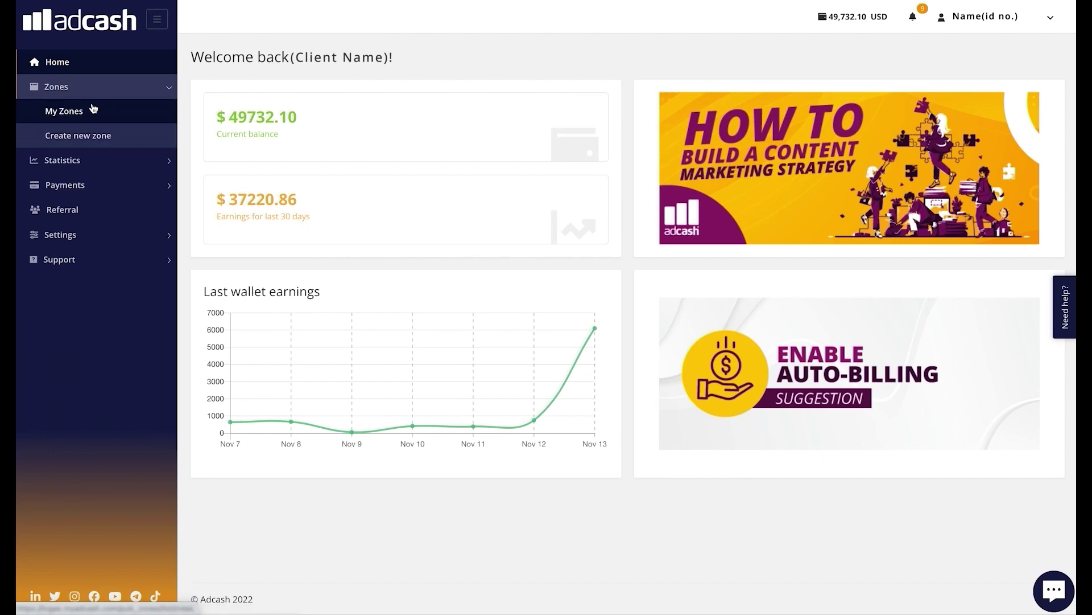
{"action": "left_click", "coordinate": [94, 141]}
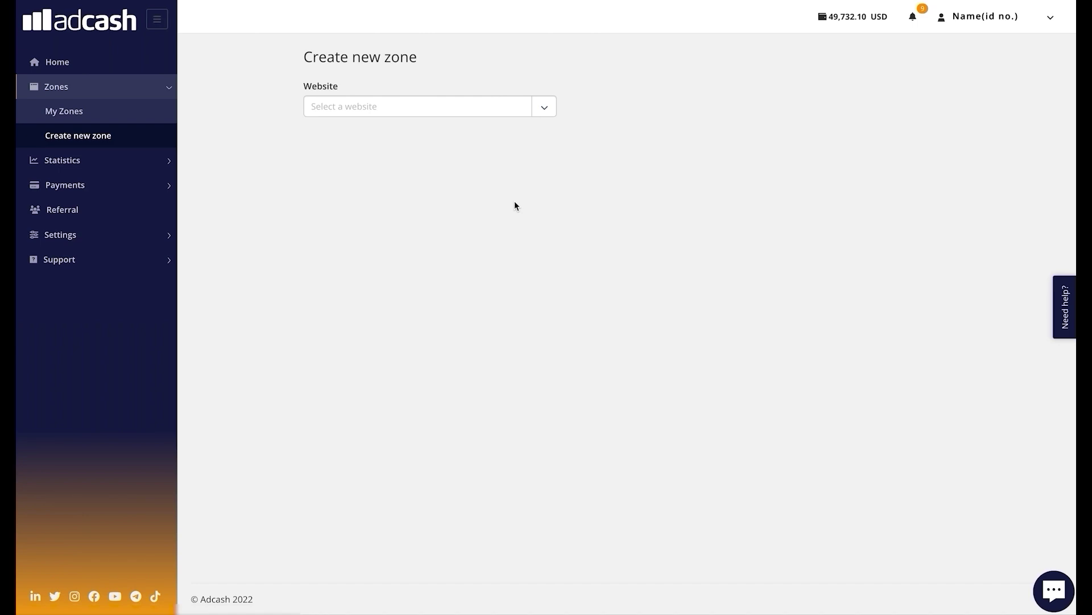
{"action": "left_click", "coordinate": [509, 116]}
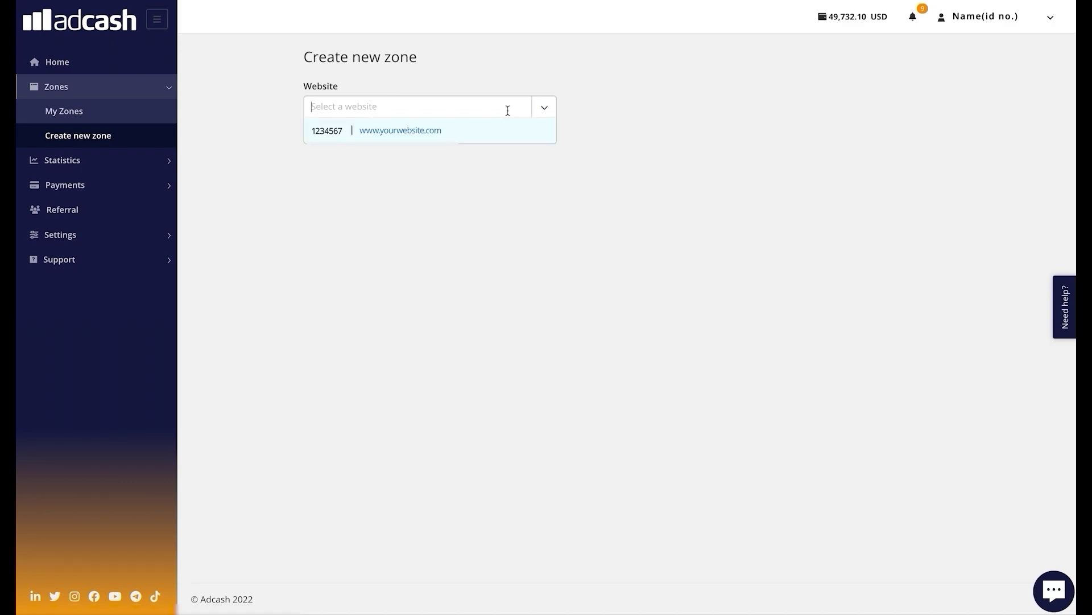
{"action": "left_click", "coordinate": [501, 141]}
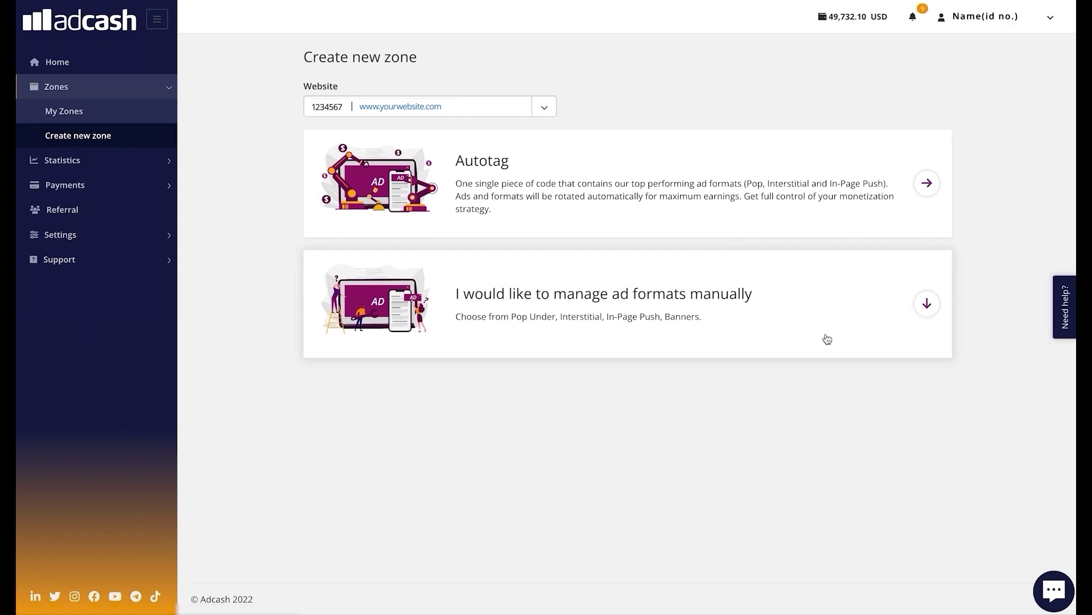
{"action": "left_click", "coordinate": [926, 305]}
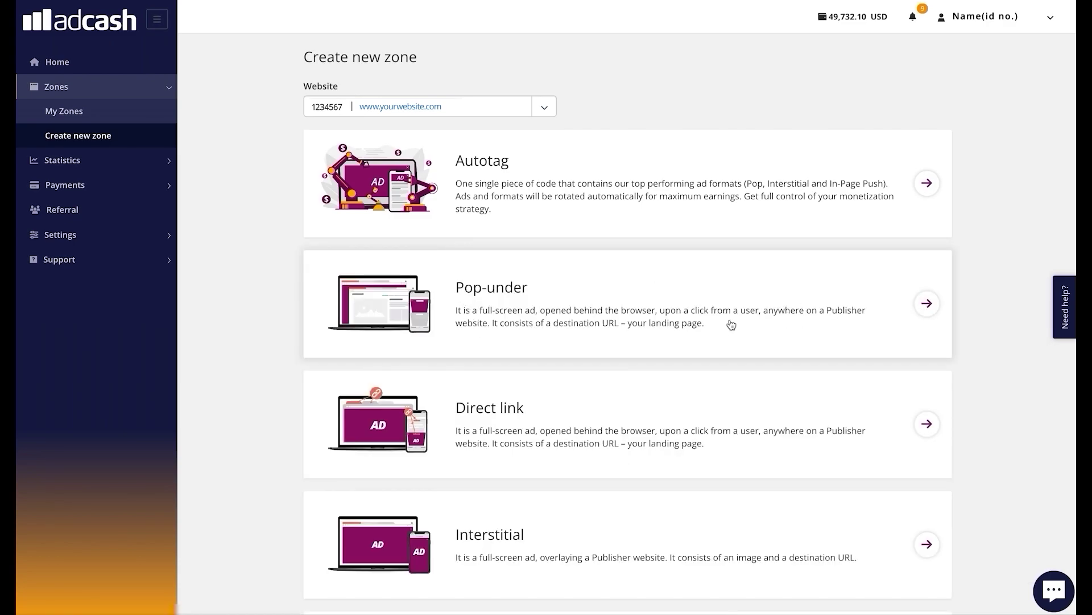
Step: Review the ad format cards, then expand the Statistics section to show Statistics and Reporting API
{"action": "scroll", "coordinate": [733, 330], "scroll_direction": "down", "scroll_amount": 1}
{"action": "scroll", "coordinate": [724, 205], "scroll_direction": "down", "scroll_amount": 4}
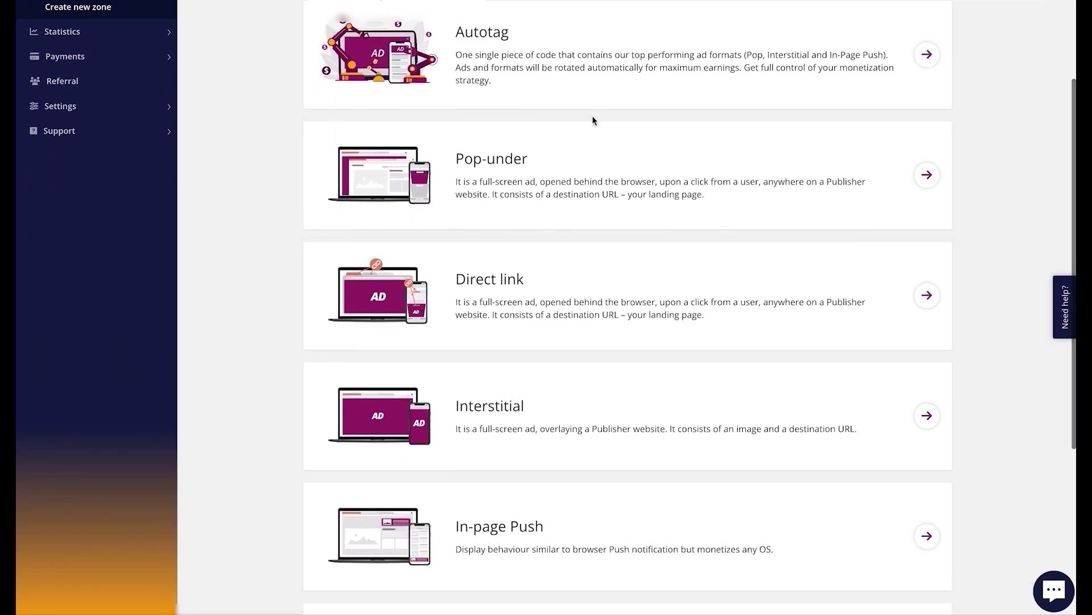
{"action": "scroll", "coordinate": [505, 333], "scroll_direction": "down", "scroll_amount": 6}
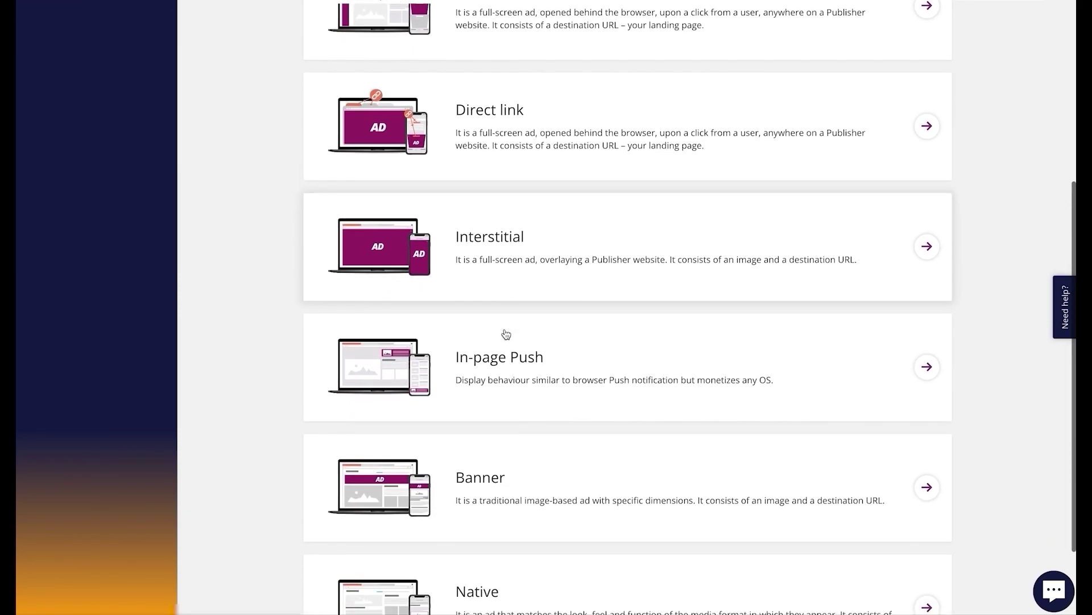
{"action": "scroll", "coordinate": [506, 334], "scroll_direction": "up", "scroll_amount": 5}
{"action": "scroll", "coordinate": [506, 334], "scroll_direction": "up", "scroll_amount": 2}
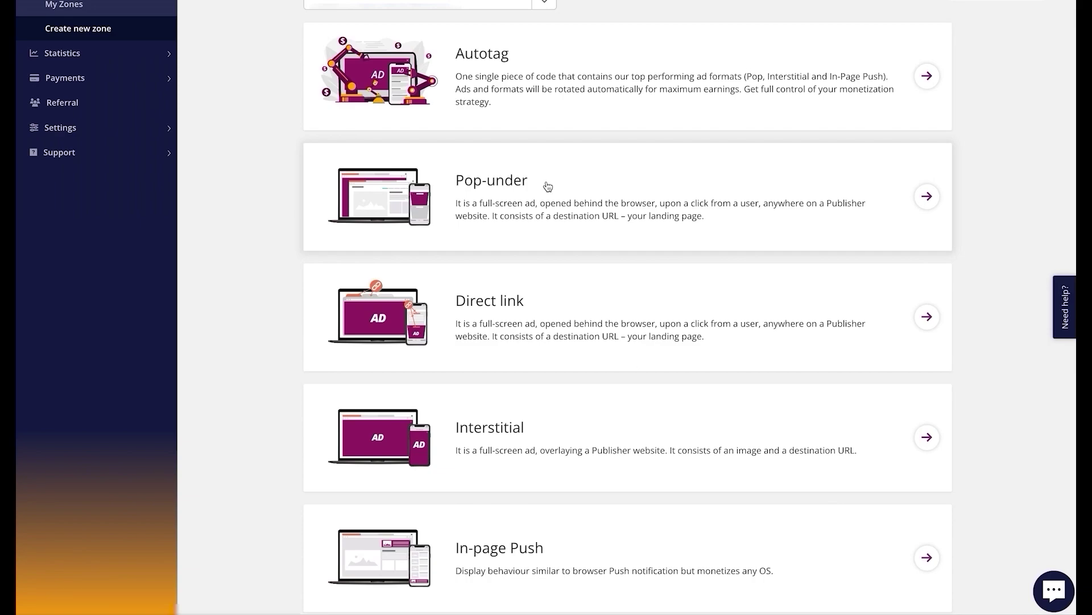
{"action": "scroll", "coordinate": [146, 68], "scroll_direction": "up", "scroll_amount": 3}
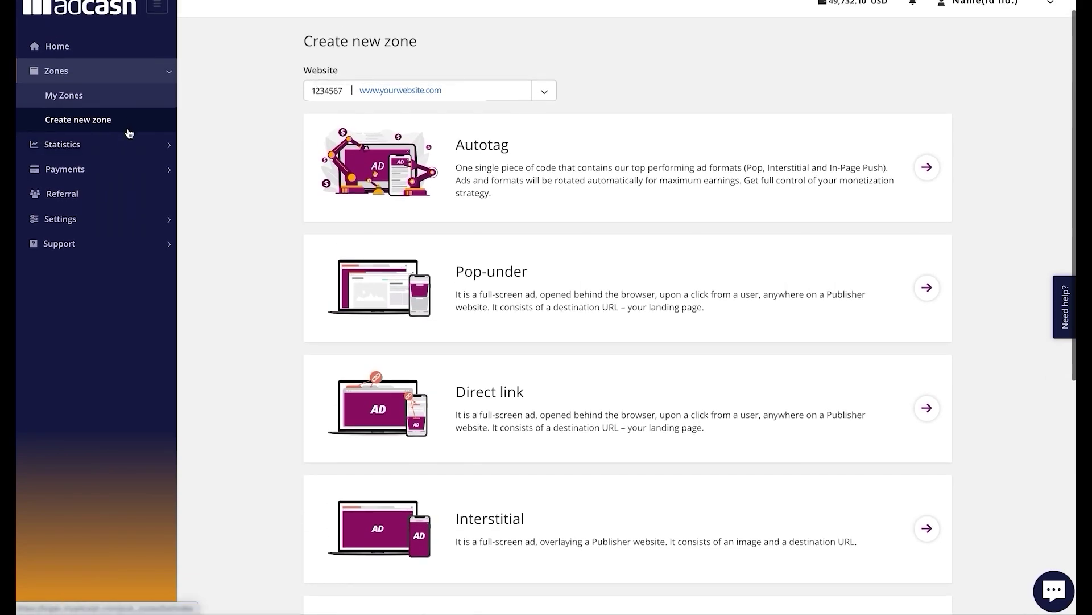
{"action": "left_click", "coordinate": [102, 147]}
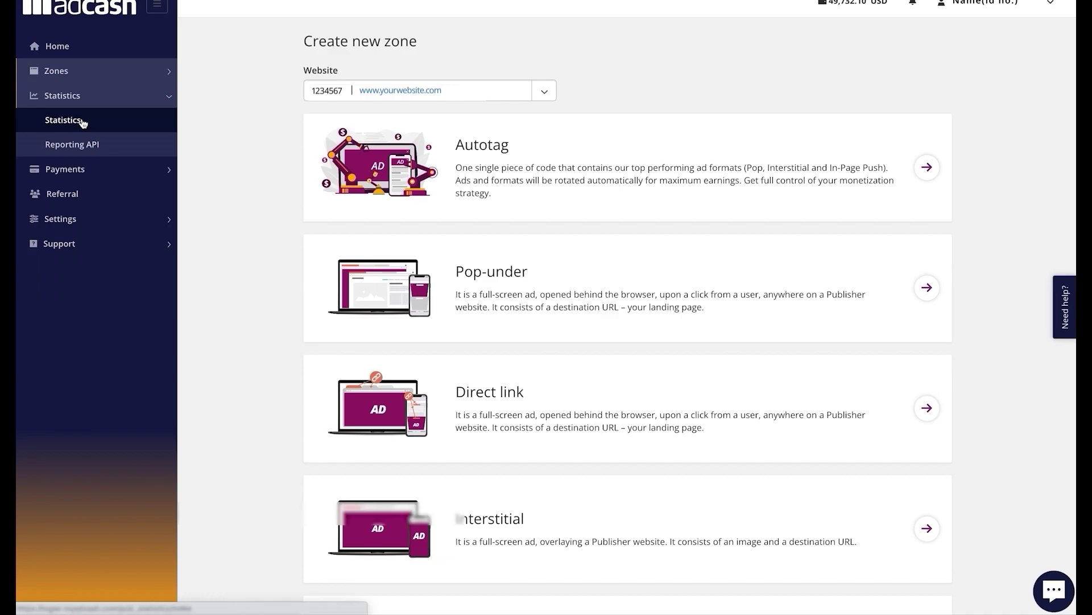
Step: Open the Statistics report for 8–14 Nov 2022 and display its date-range calendar
{"action": "left_click", "coordinate": [83, 121]}
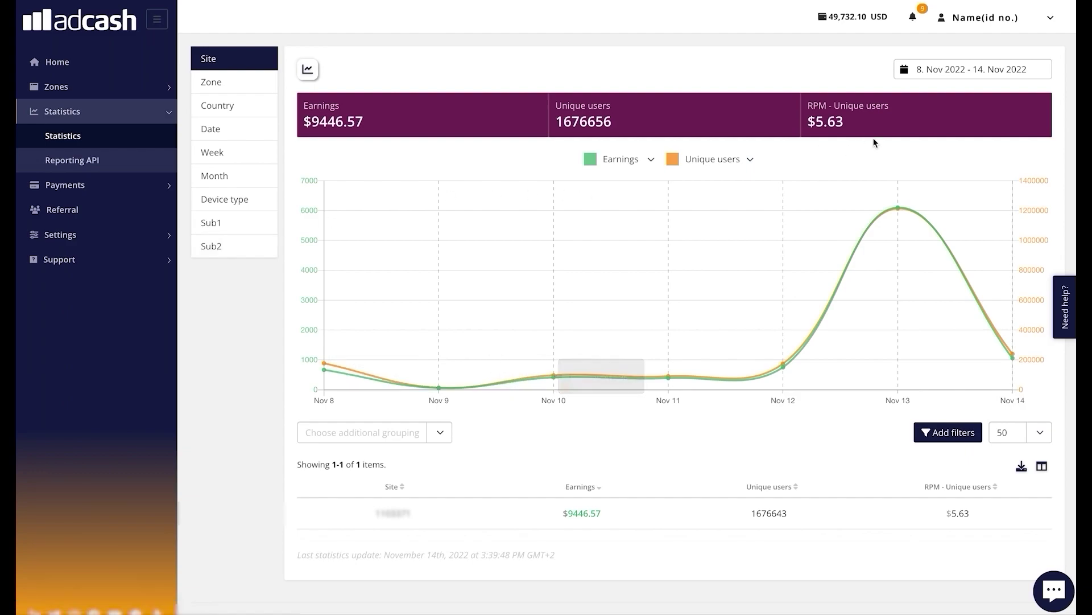
{"action": "left_click", "coordinate": [966, 78]}
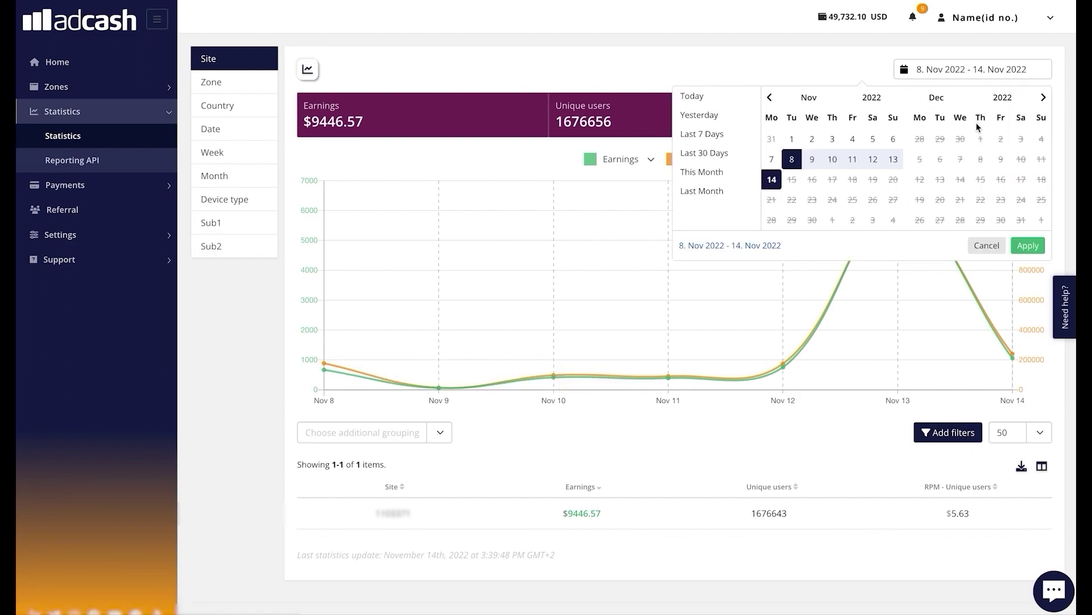
Step: Dismiss the date-range picker unchanged and browse the additional grouping options
{"action": "left_click", "coordinate": [602, 57]}
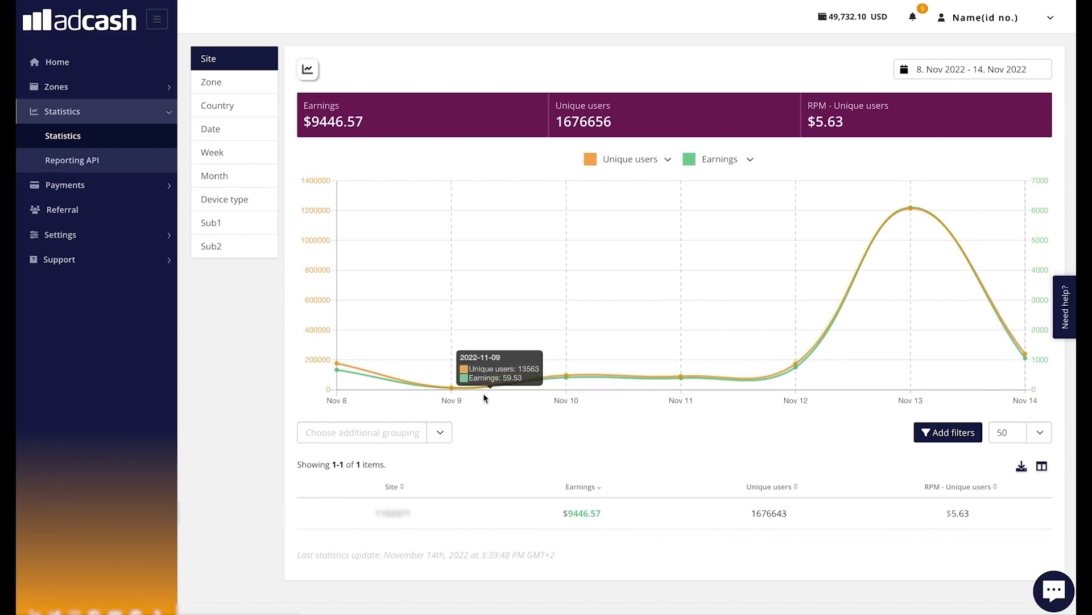
{"action": "left_click", "coordinate": [439, 432]}
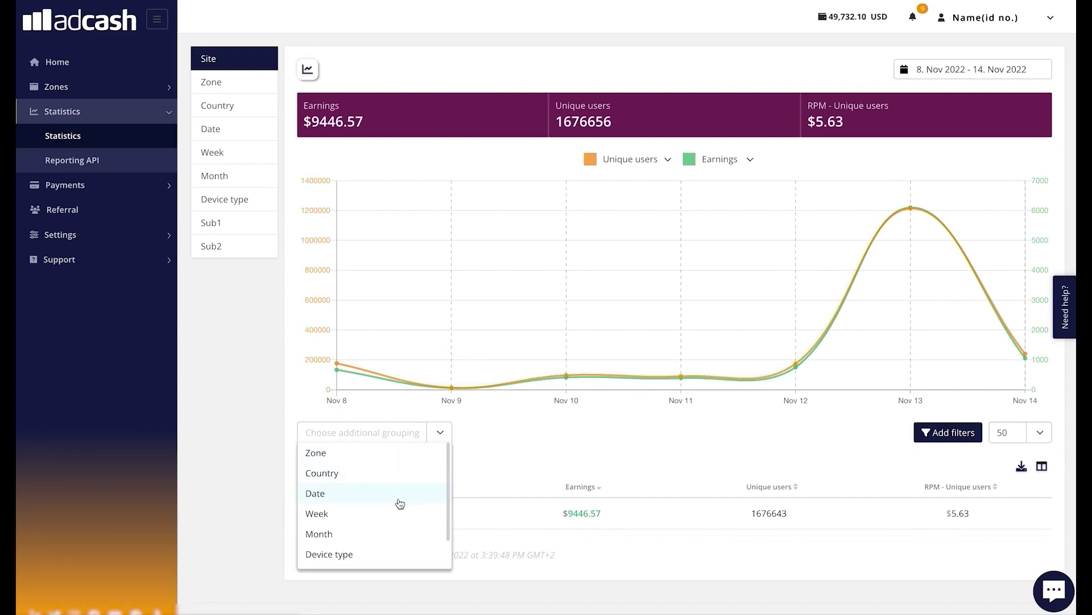
{"action": "scroll", "coordinate": [398, 500], "scroll_direction": "down", "scroll_amount": 2}
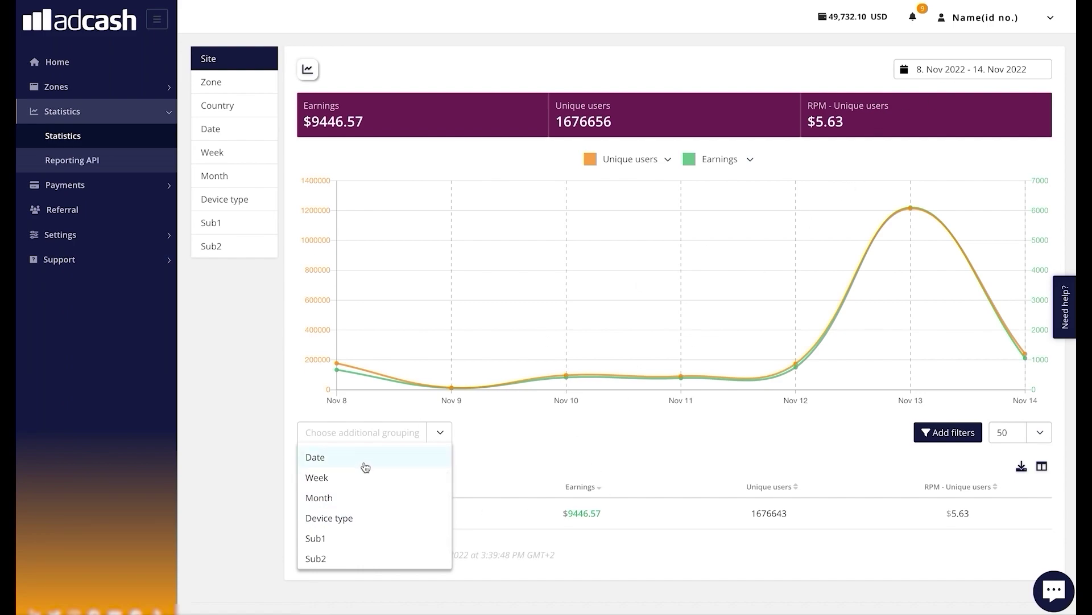
Step: Group statistics by Zone and review the six zones, led by Pop-under Mobile at $5779.29
{"action": "scroll", "coordinate": [353, 495], "scroll_direction": "up", "scroll_amount": 1}
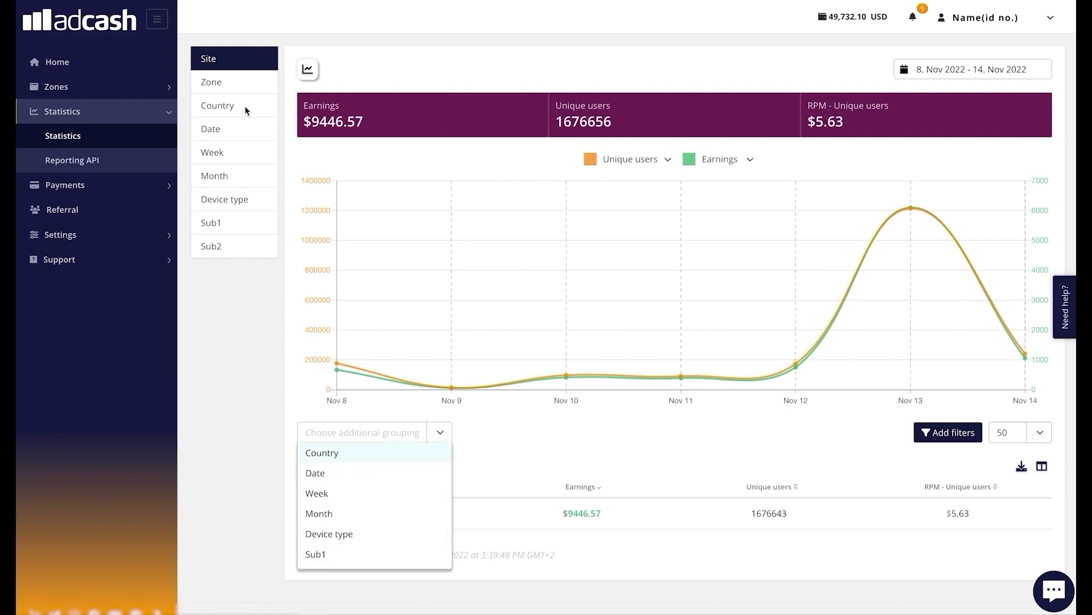
{"action": "left_click", "coordinate": [223, 86]}
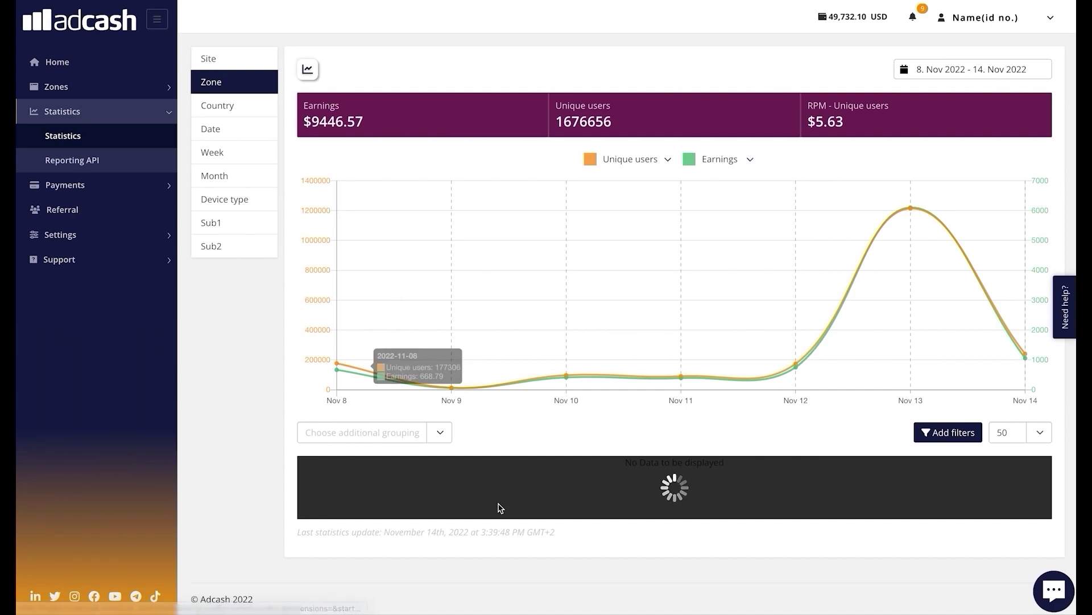
{"action": "scroll", "coordinate": [588, 455], "scroll_direction": "down", "scroll_amount": 2}
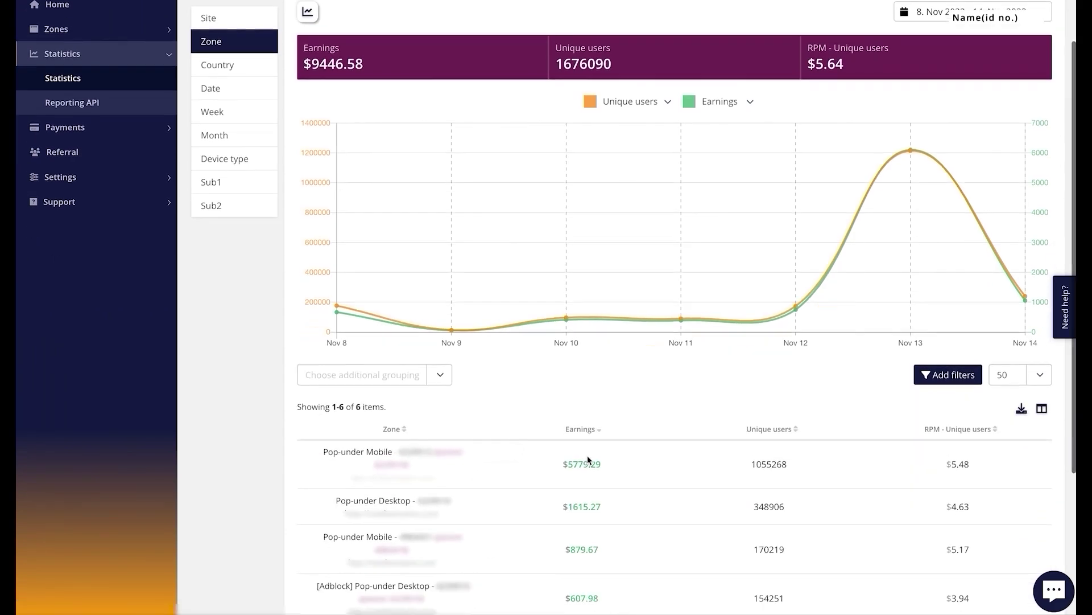
{"action": "scroll", "coordinate": [587, 455], "scroll_direction": "down", "scroll_amount": 1}
{"action": "scroll", "coordinate": [599, 402], "scroll_direction": "down", "scroll_amount": 1}
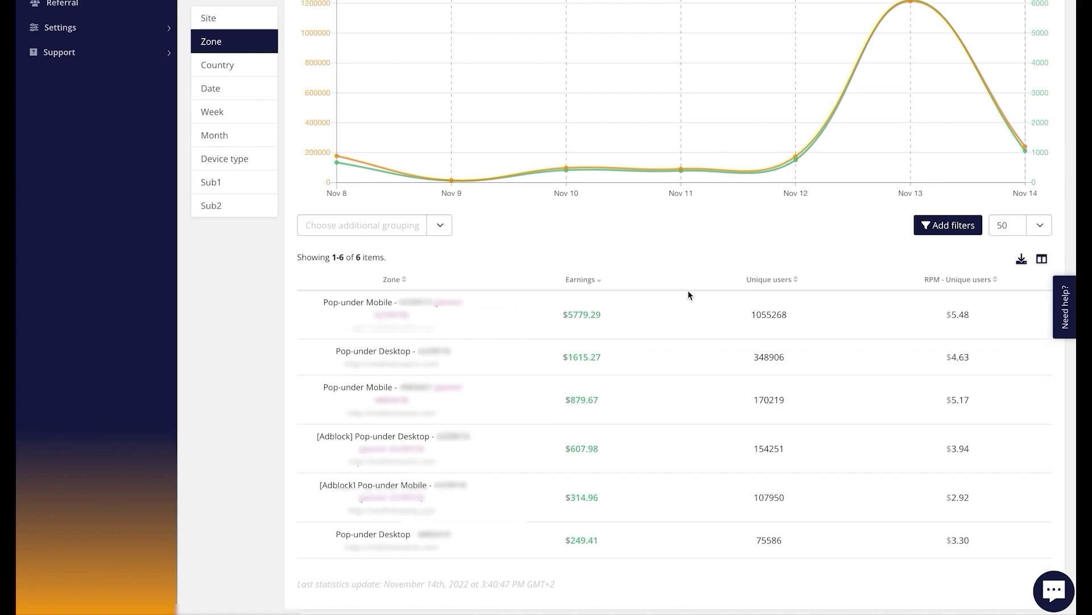
{"action": "scroll", "coordinate": [688, 293], "scroll_direction": "up", "scroll_amount": 4}
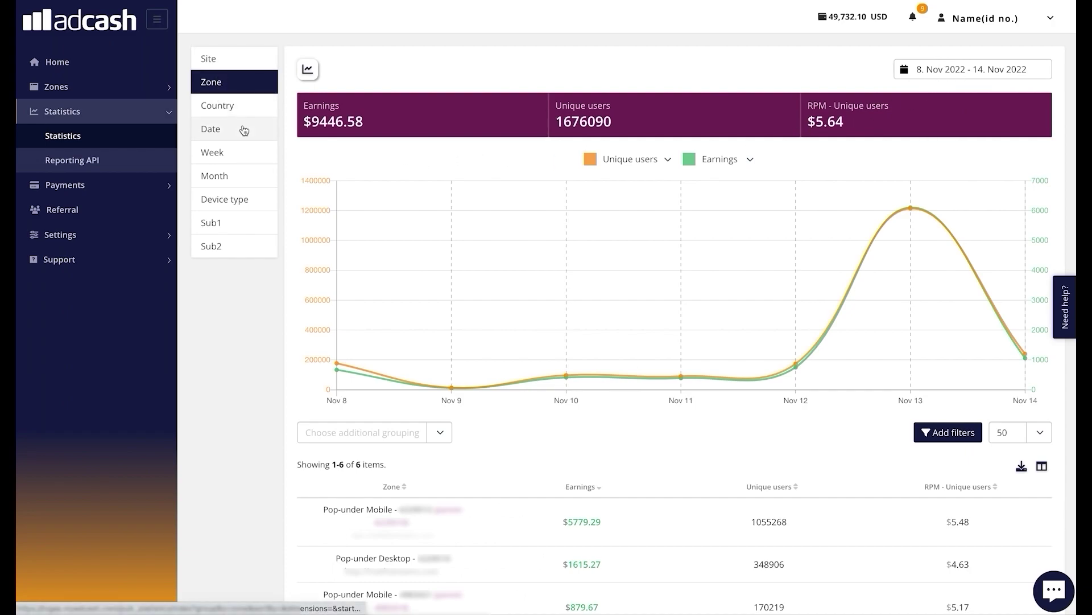
{"action": "scroll", "coordinate": [255, 149], "scroll_direction": "down", "scroll_amount": 5}
{"action": "scroll", "coordinate": [257, 146], "scroll_direction": "up", "scroll_amount": 1}
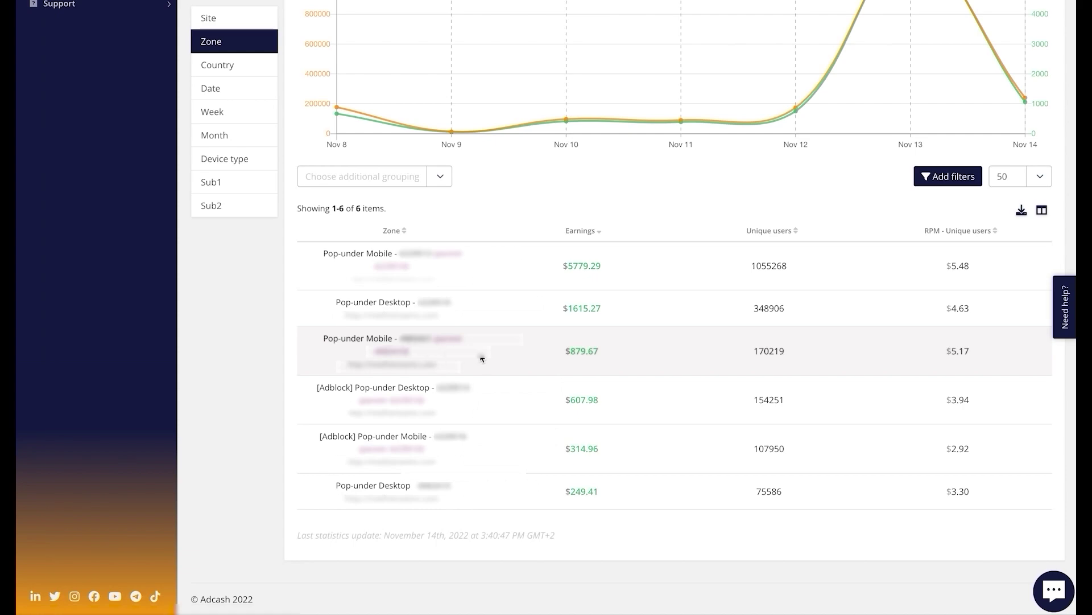
{"action": "scroll", "coordinate": [607, 367], "scroll_direction": "up", "scroll_amount": 4}
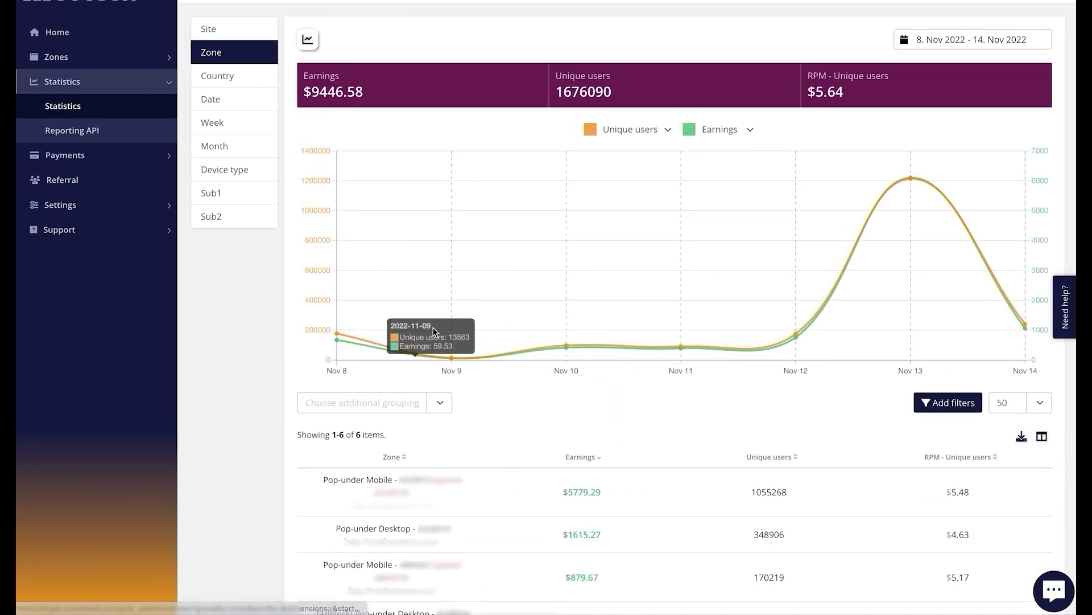
Step: Review the per-day breakdown topped by 2022-11-13 at $6100.68, then return to Zone grouping
{"action": "left_click", "coordinate": [236, 101]}
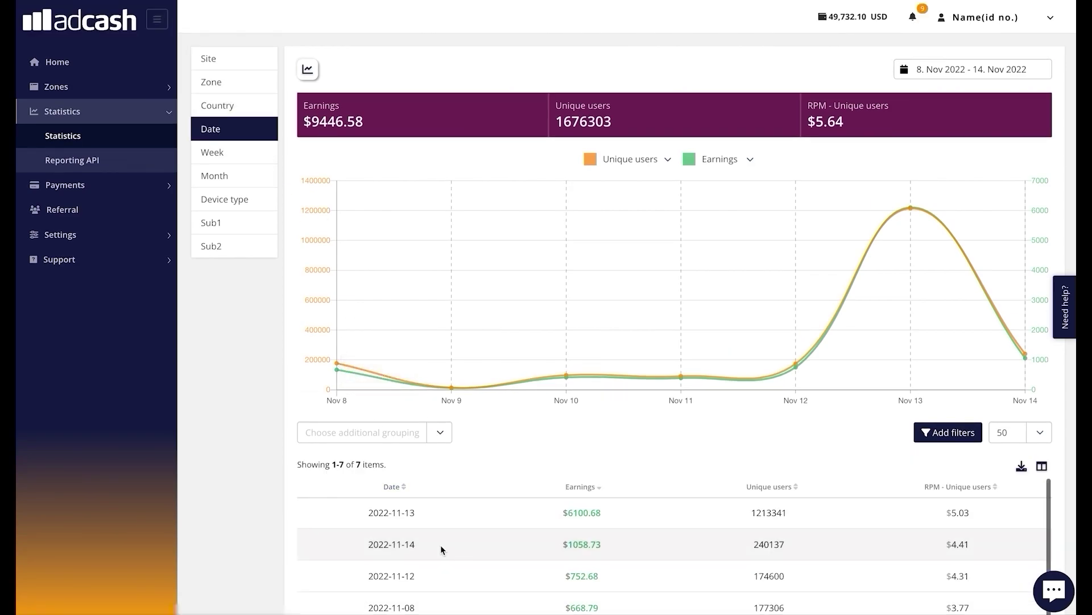
{"action": "scroll", "coordinate": [517, 555], "scroll_direction": "down", "scroll_amount": 1}
{"action": "scroll", "coordinate": [562, 407], "scroll_direction": "down", "scroll_amount": 3}
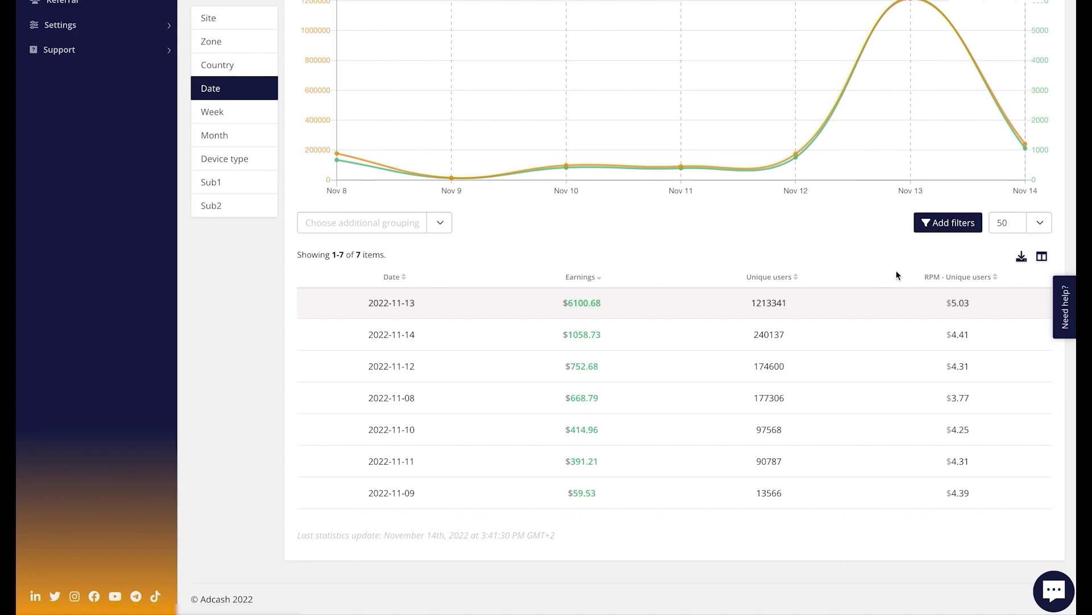
{"action": "left_click", "coordinate": [245, 46]}
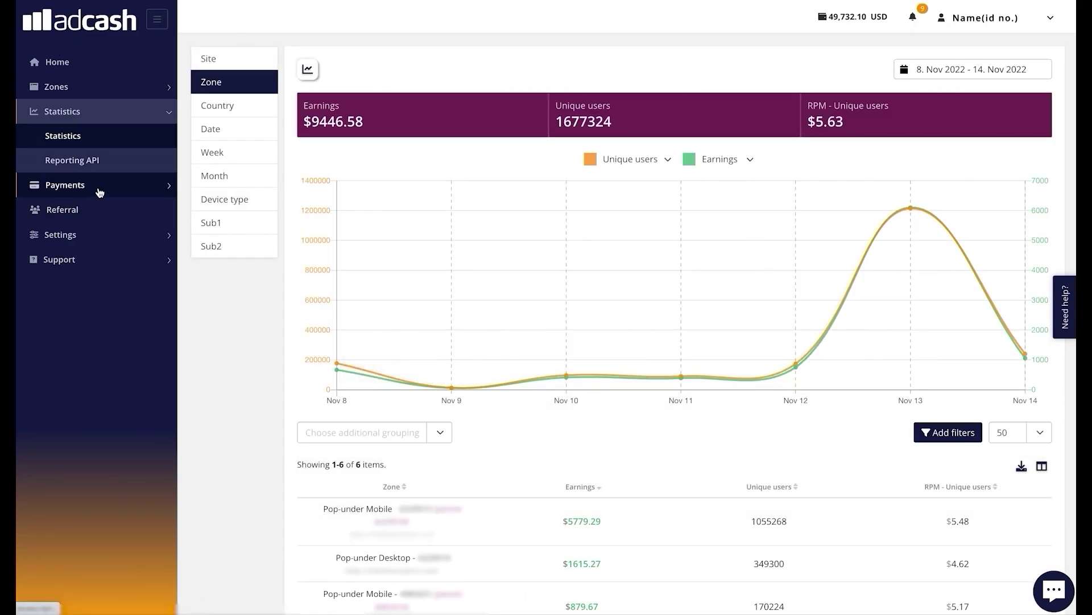
Step: View the Wallet statement and two 11,500.00 USD Bitcoin invoices, then the Referral program page
{"action": "left_click", "coordinate": [100, 192]}
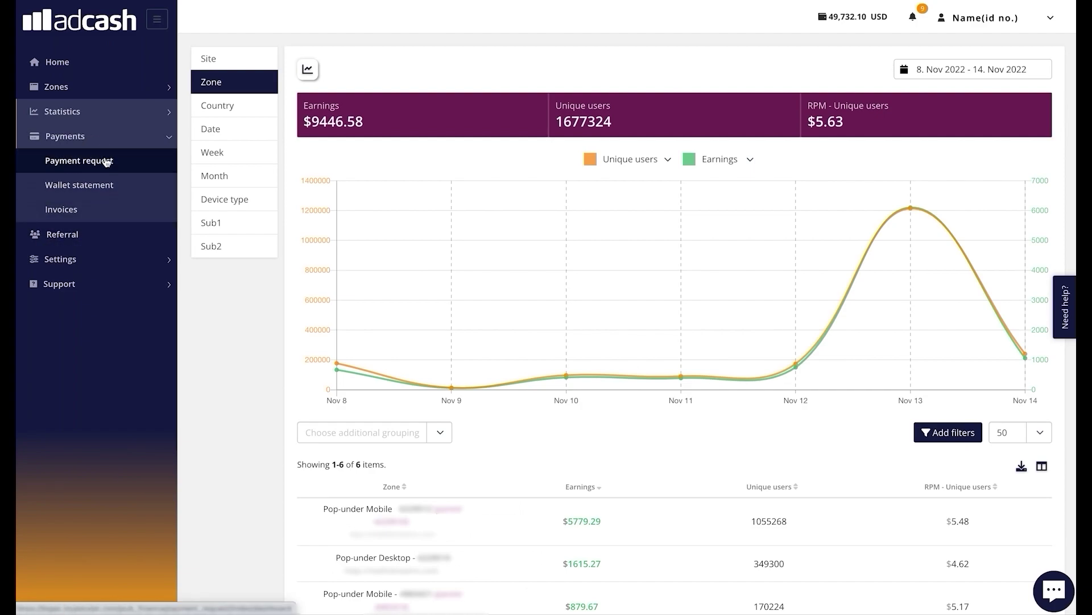
{"action": "left_click", "coordinate": [130, 187]}
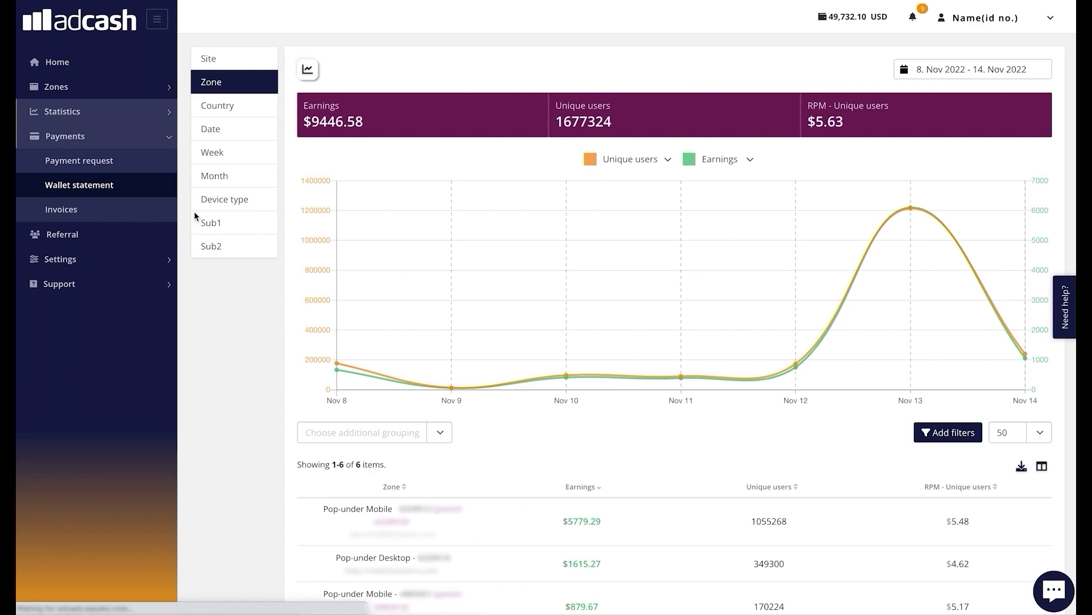
{"action": "scroll", "coordinate": [392, 422], "scroll_direction": "down", "scroll_amount": 3}
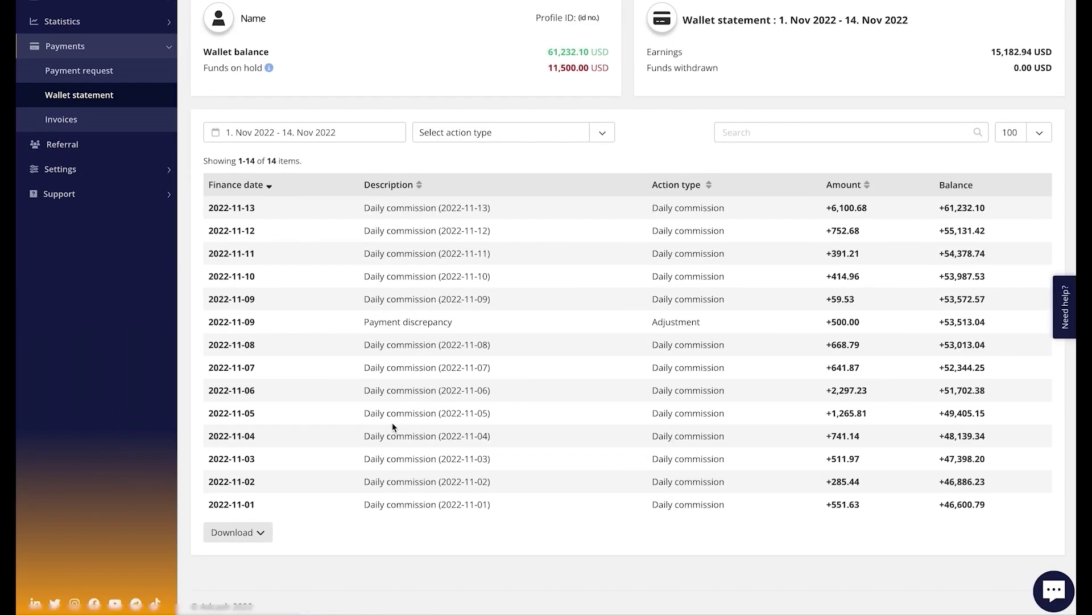
{"action": "left_click", "coordinate": [93, 120]}
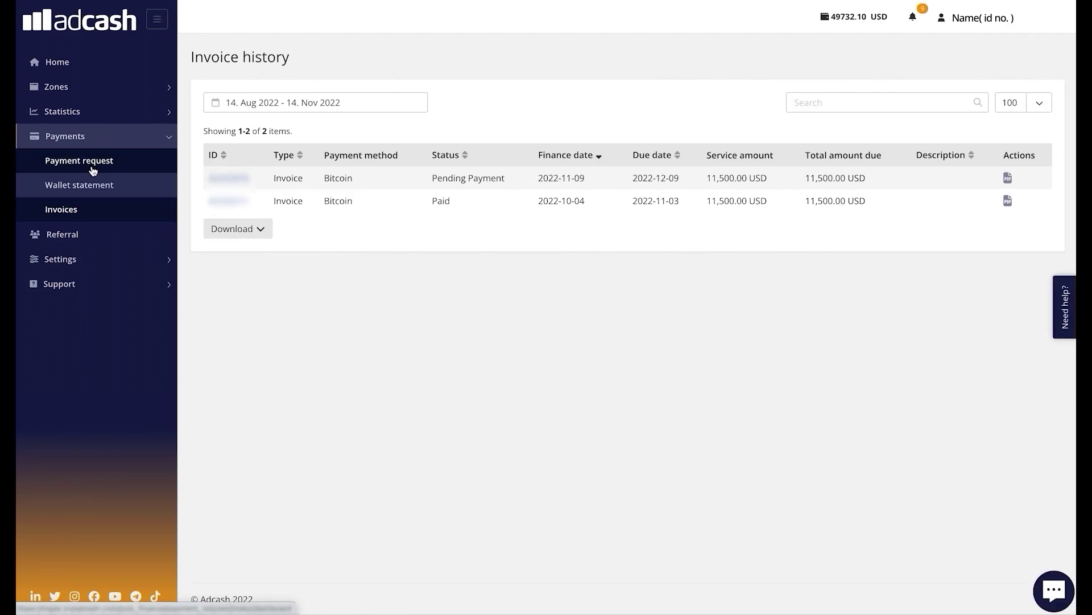
{"action": "left_click", "coordinate": [80, 238]}
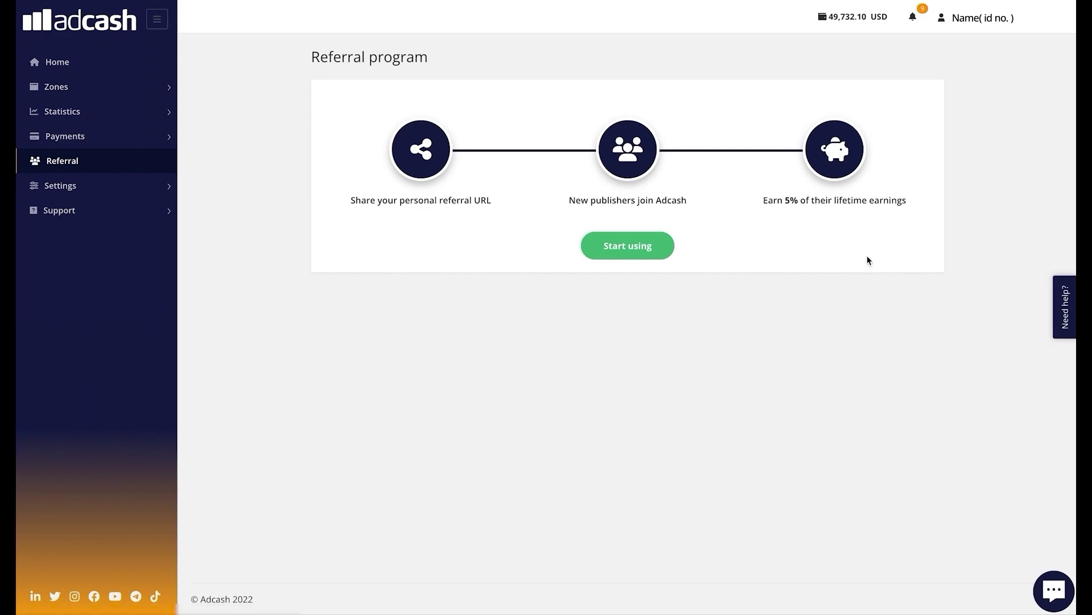
Step: Expand the Settings section in the sidebar to list its three pages
{"action": "left_click", "coordinate": [73, 190]}
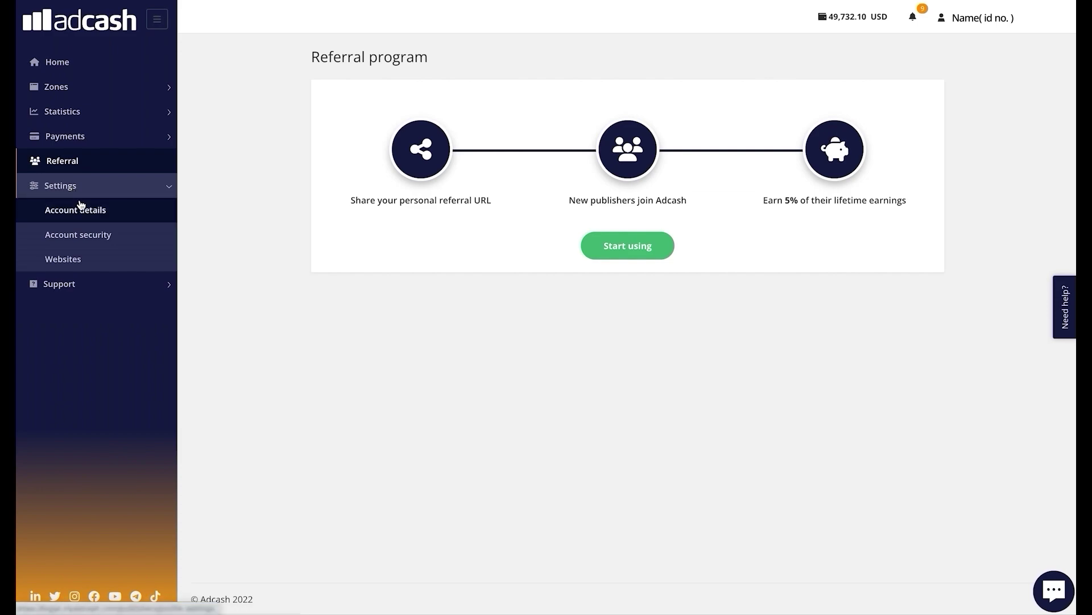